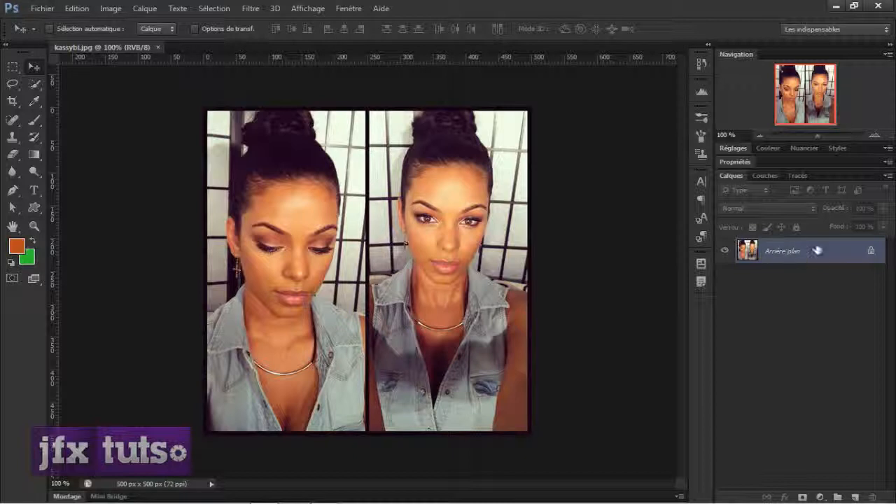
# Convert the locked background into an editable layer
pyautogui.keyDown('alt'); pyautogui.doubleClick(817, 254); pyautogui.keyUp('alt')
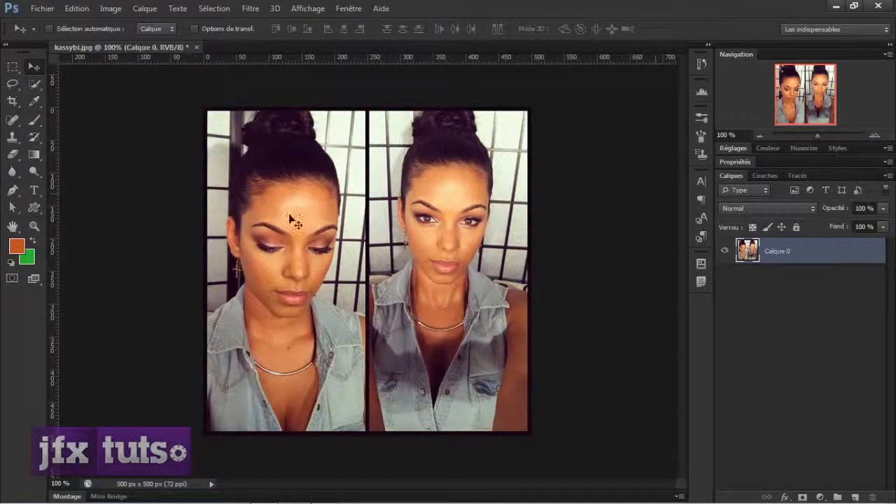
pyautogui.scroll(1, 344, 240)
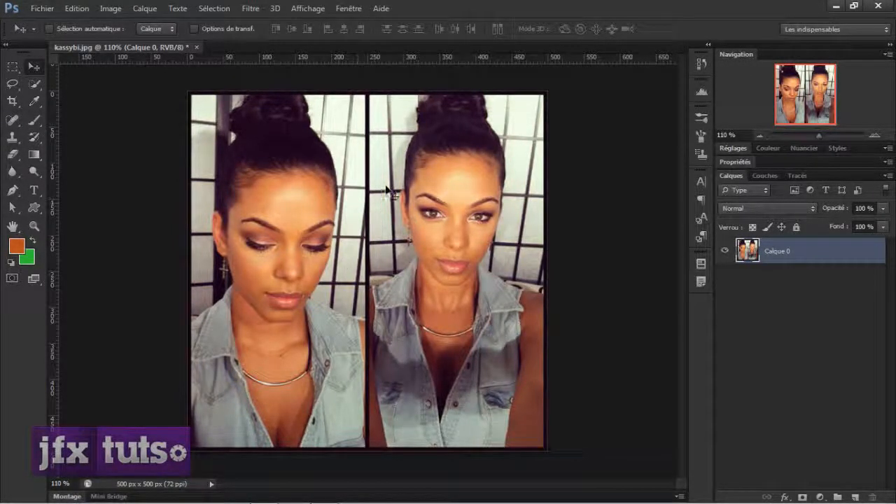
# Paint several freehand orange strokes across both portraits with the Brush tool
pyautogui.press('b')
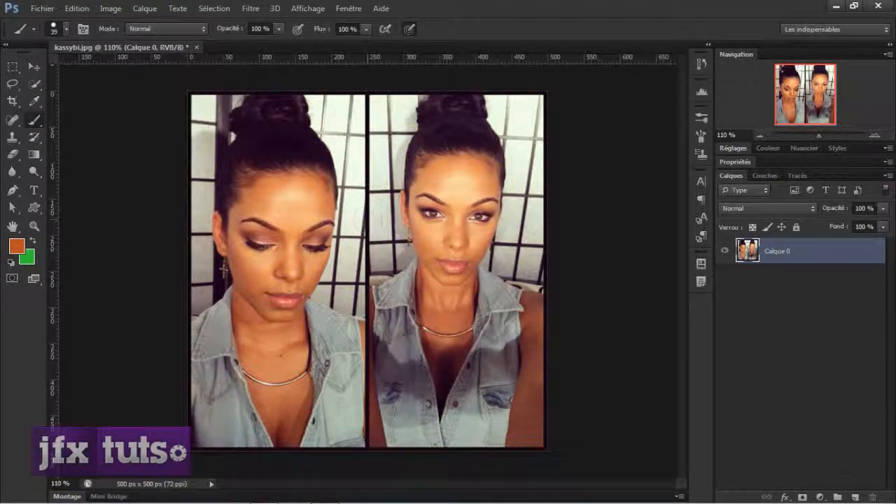
pyautogui.moveTo(319, 122); pyautogui.dragTo(431, 231)
pyautogui.moveTo(426, 273)
pyautogui.mouseDown()
pyautogui.moveTo(259, 261)
pyautogui.moveTo(294, 282)
pyautogui.moveTo(299, 196)
pyautogui.mouseUp()
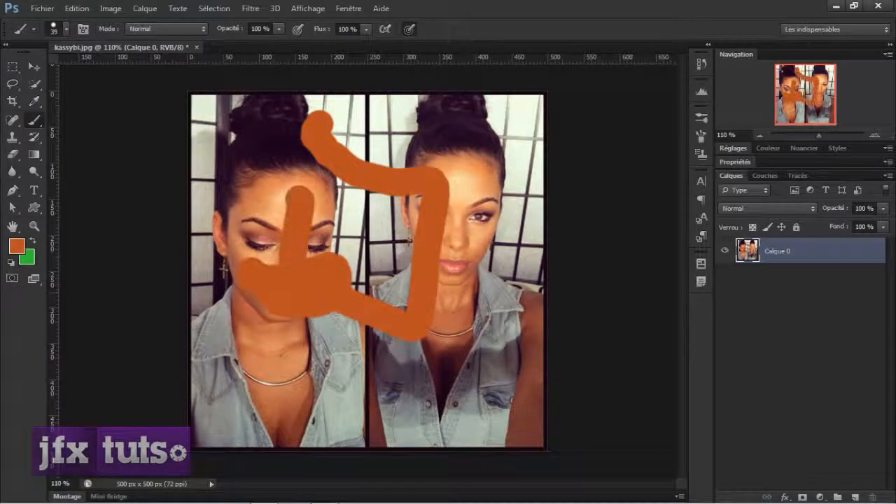
pyautogui.moveTo(469, 136)
pyautogui.mouseDown()
pyautogui.moveTo(482, 266)
pyautogui.moveTo(249, 406)
pyautogui.moveTo(270, 308)
pyautogui.moveTo(350, 252)
pyautogui.moveTo(403, 231)
pyautogui.moveTo(387, 203)
pyautogui.mouseUp()
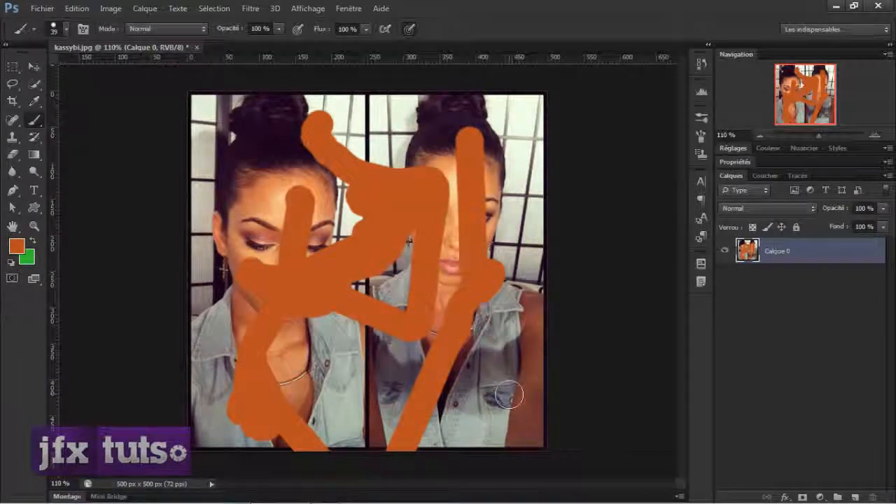
pyautogui.scroll(-2, 509, 395)
pyautogui.scroll(2, 509, 394)
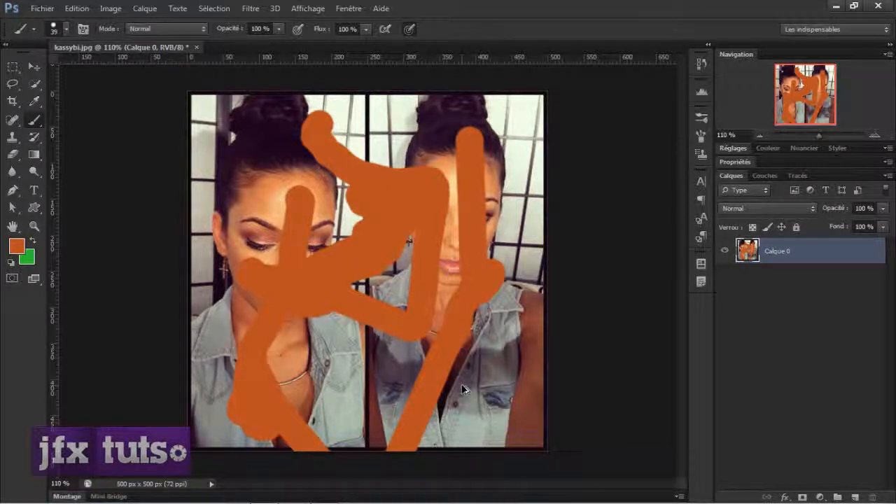
# Step back through the history to undo all the orange brush strokes
pyautogui.hotkey('ctrl', 'alt', 'z')
pyautogui.hotkey('ctrl', 'alt', 'z')
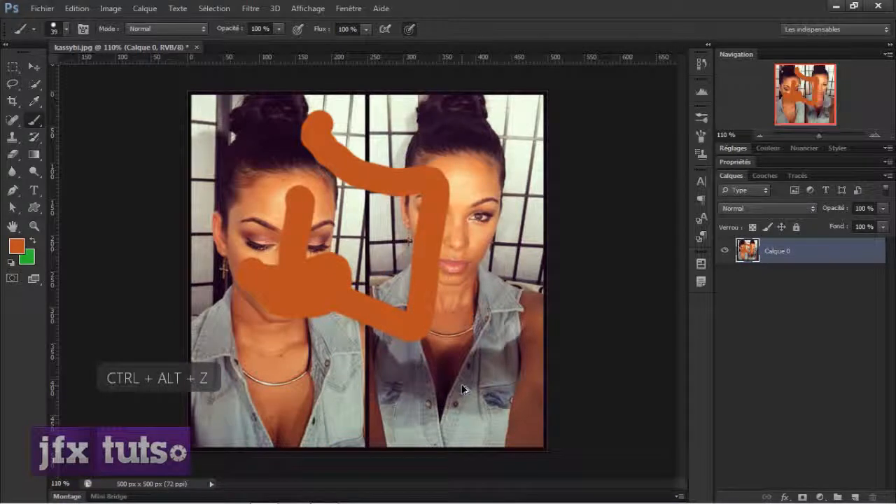
pyautogui.hotkey('ctrl', 'alt', 'z')
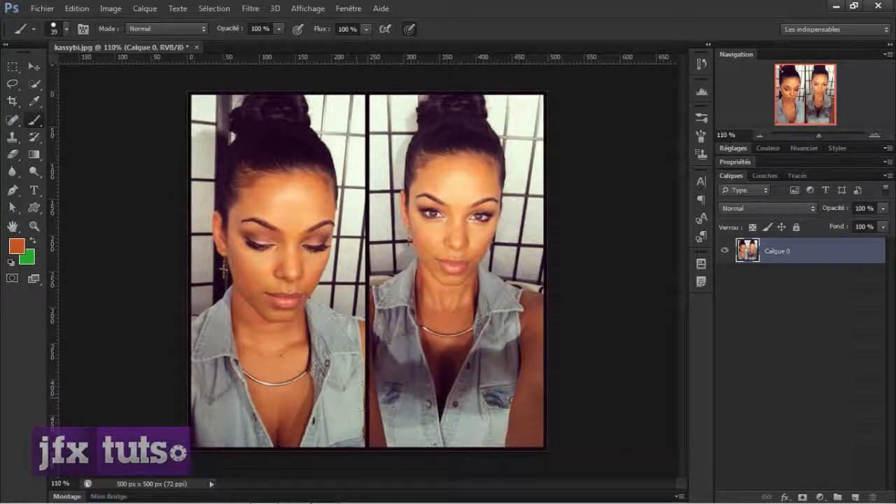
# Paint one long orange stroke across both portraits and undo it
pyautogui.moveTo(381, 129)
pyautogui.mouseDown()
pyautogui.moveTo(361, 147)
pyautogui.moveTo(454, 294)
pyautogui.moveTo(362, 335)
pyautogui.moveTo(200, 186)
pyautogui.mouseUp()
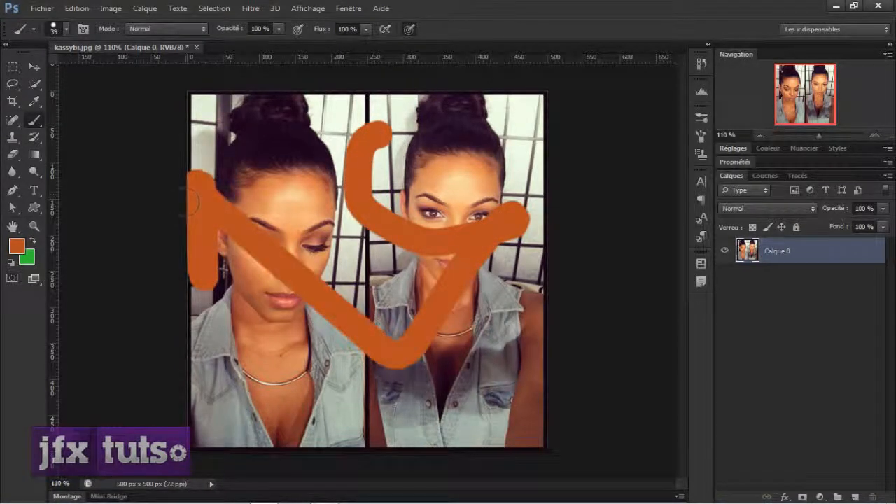
pyautogui.hotkey('ctrl', 'z')
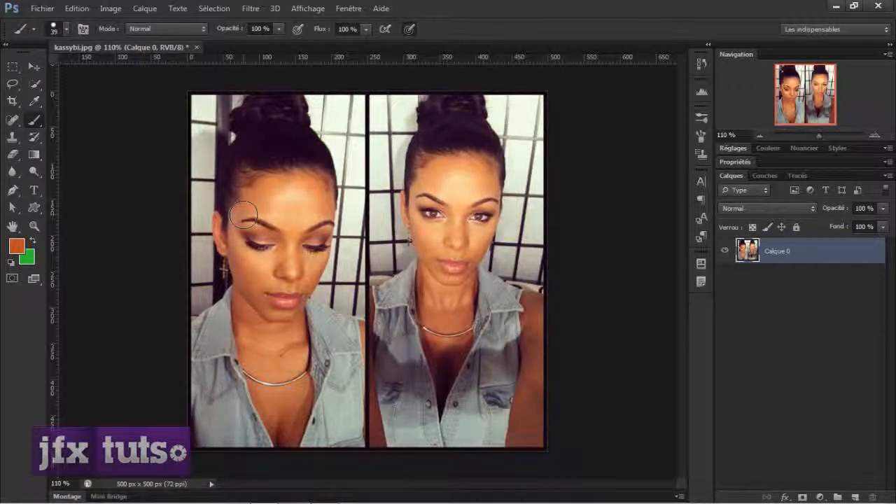
# Redo the earlier brush strokes one by one and undo them all again
pyautogui.hotkey('ctrl', 'shift', 'z')
pyautogui.hotkey('ctrl', 'shift', 'z')
pyautogui.hotkey('ctrl', 'shift', 'z')
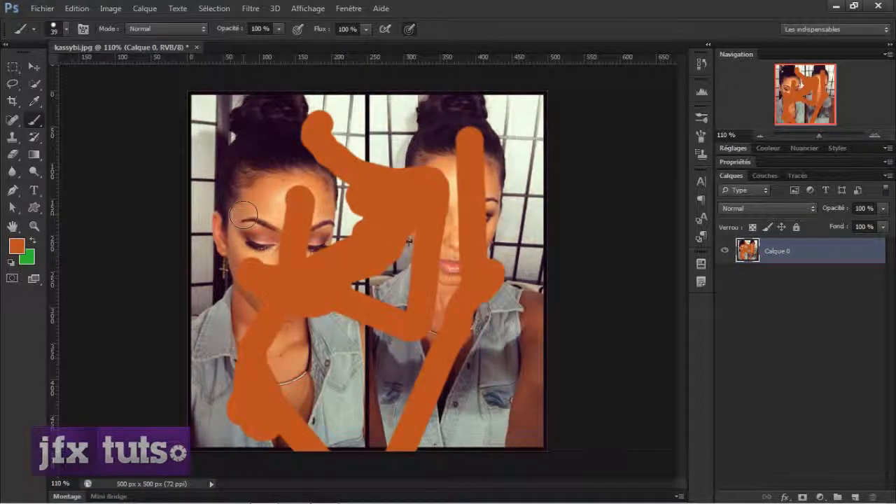
pyautogui.hotkey('ctrl', 'alt', 'z')
pyautogui.hotkey('ctrl', 'alt', 'z')
pyautogui.hotkey('ctrl', 'alt', 'z')
pyautogui.hotkey('ctrl', 'alt', 'z')
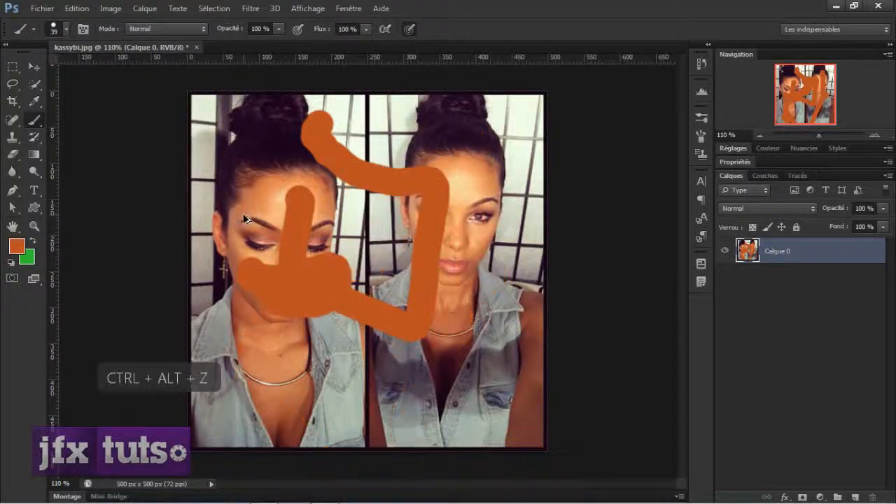
# Paint a looping orange stroke from the left portrait's forehead to the right portrait's chest
pyautogui.moveTo(317, 177)
pyautogui.mouseDown()
pyautogui.moveTo(413, 308)
pyautogui.moveTo(448, 287)
pyautogui.mouseUp()
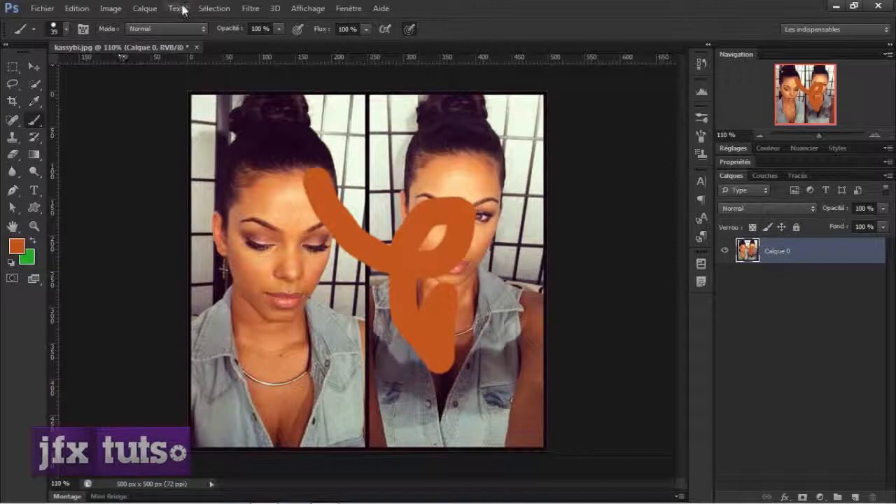
# Examine the available undo, step forward and step backward commands
pyautogui.click(147, 9)
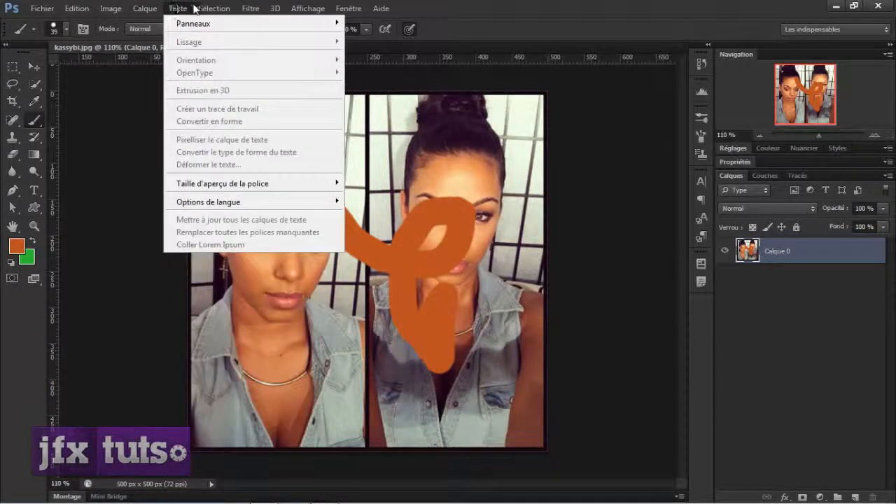
pyautogui.moveTo(205, 9)
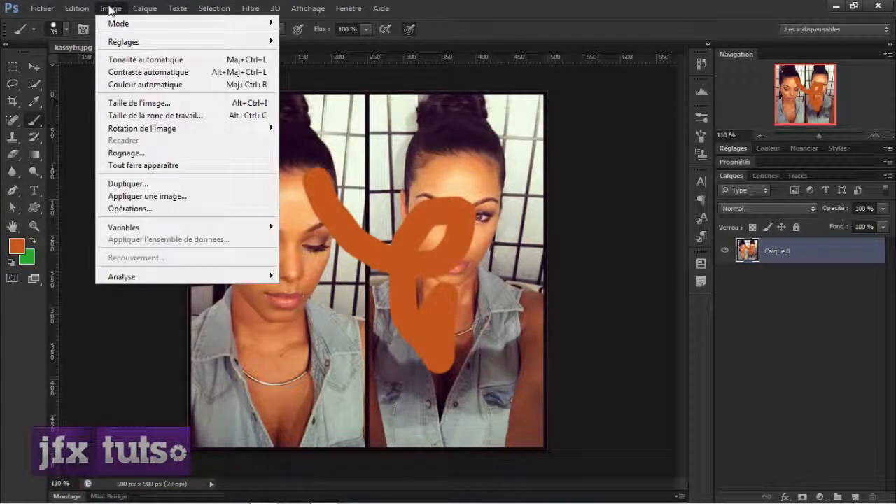
pyautogui.moveTo(79, 9)
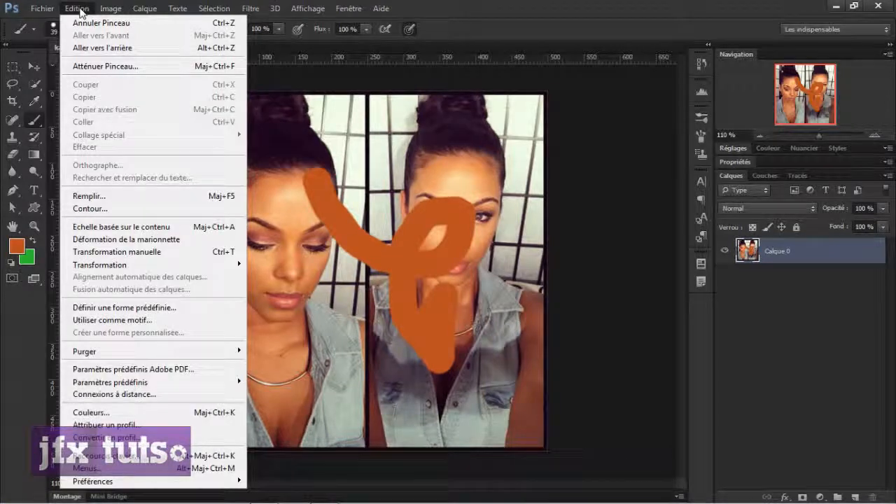
pyautogui.click(35, 66)
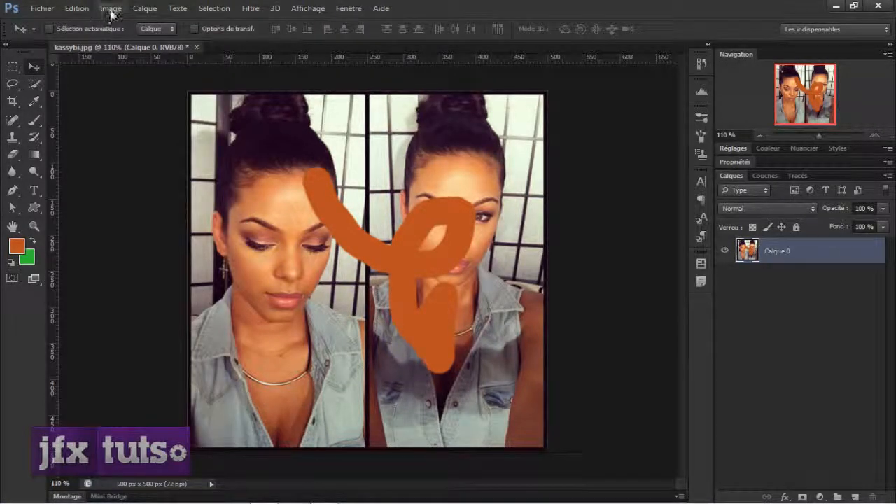
pyautogui.click(75, 10)
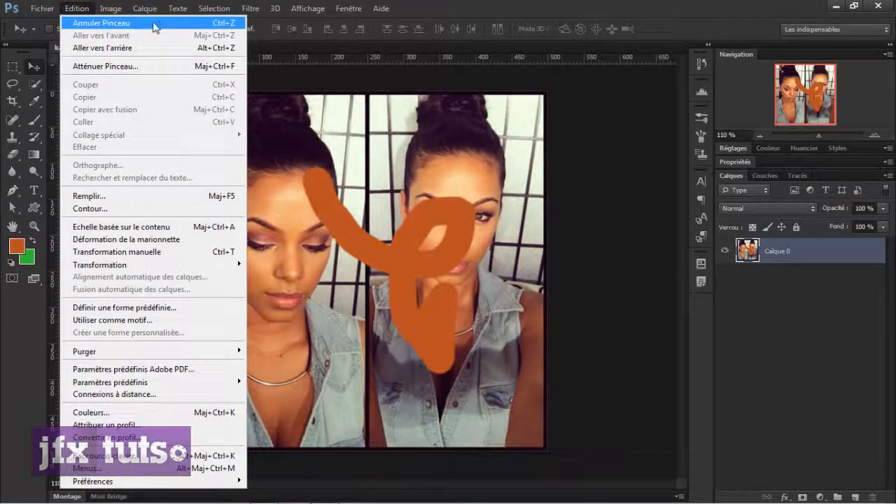
pyautogui.click(112, 48)
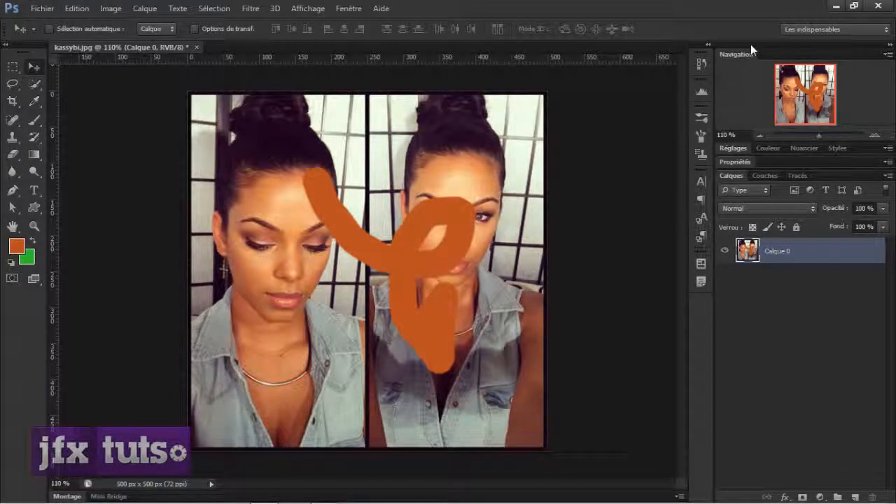
# Display the document's history and set the original kassybi.jpg snapshot as the History Brush source
pyautogui.click(701, 67)
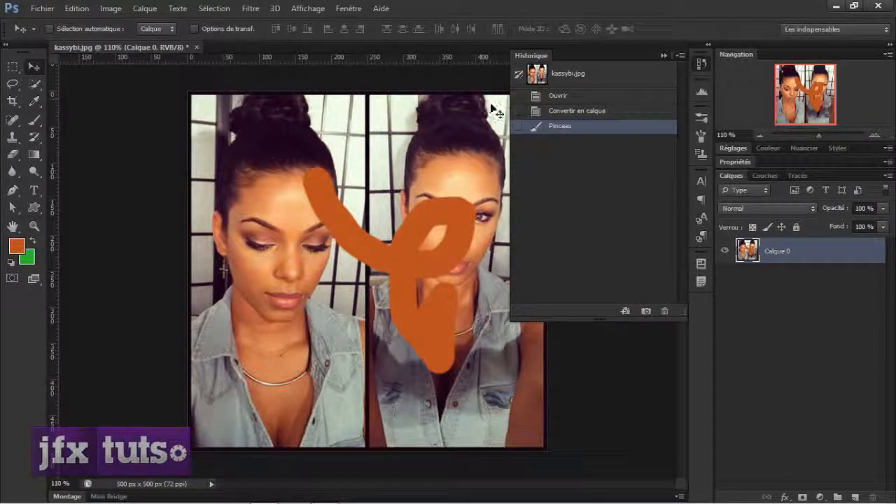
pyautogui.click(519, 75)
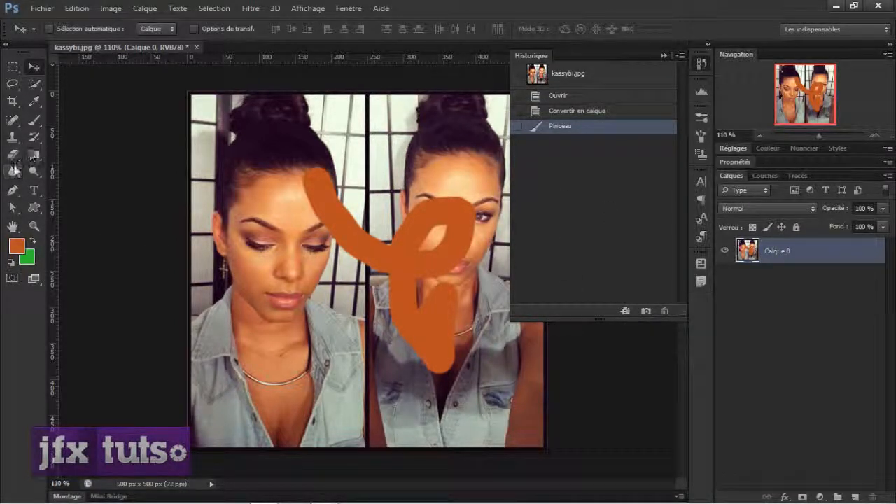
# Blur the left portrait's face using the Blur tool at 174 px, 100% hardness and 100% intensity
pyautogui.click(12, 173)
pyautogui.rightClick(269, 144)
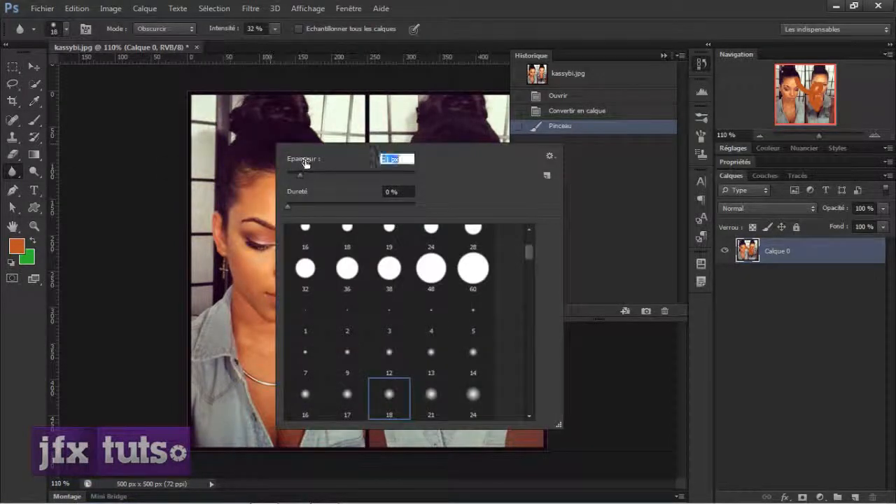
pyautogui.moveTo(299, 174)
pyautogui.mouseDown()
pyautogui.moveTo(292, 178)
pyautogui.moveTo(386, 169)
pyautogui.moveTo(375, 174)
pyautogui.mouseUp()
pyautogui.moveTo(289, 205); pyautogui.dragTo(389, 196)
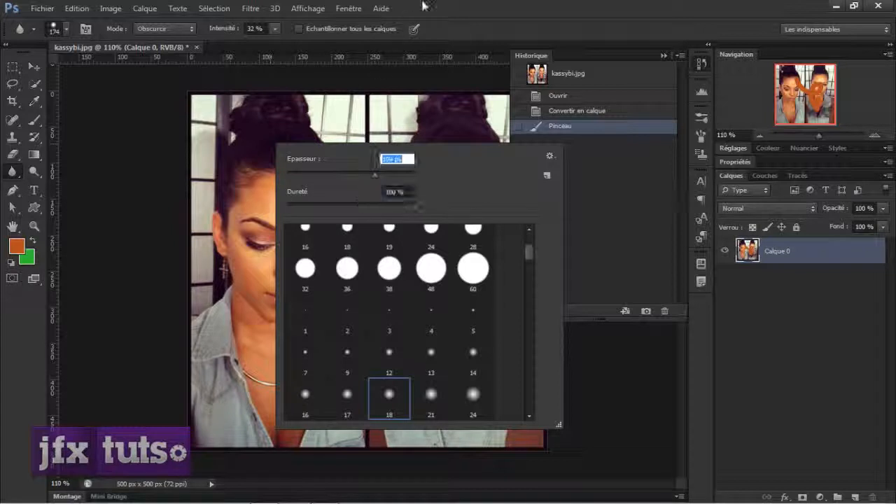
pyautogui.click(248, 29)
pyautogui.moveTo(227, 30); pyautogui.dragTo(378, 50)
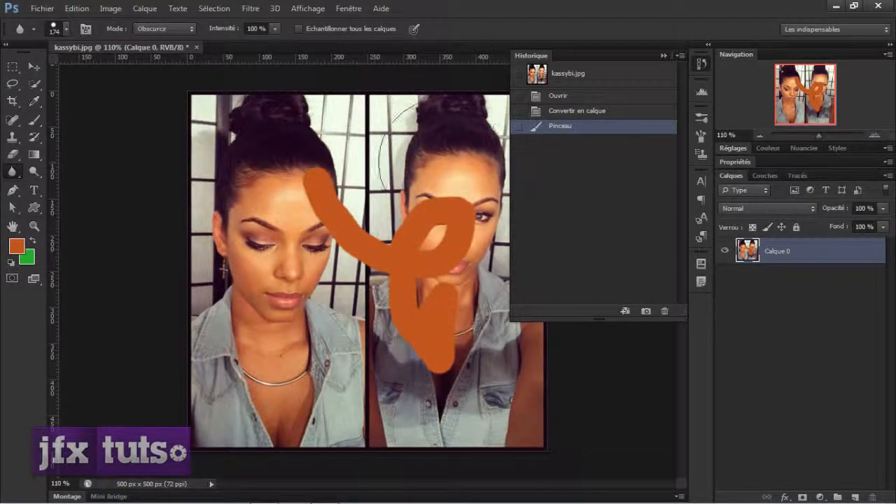
pyautogui.moveTo(267, 264)
pyautogui.mouseDown()
pyautogui.moveTo(279, 252)
pyautogui.moveTo(301, 258)
pyautogui.mouseUp()
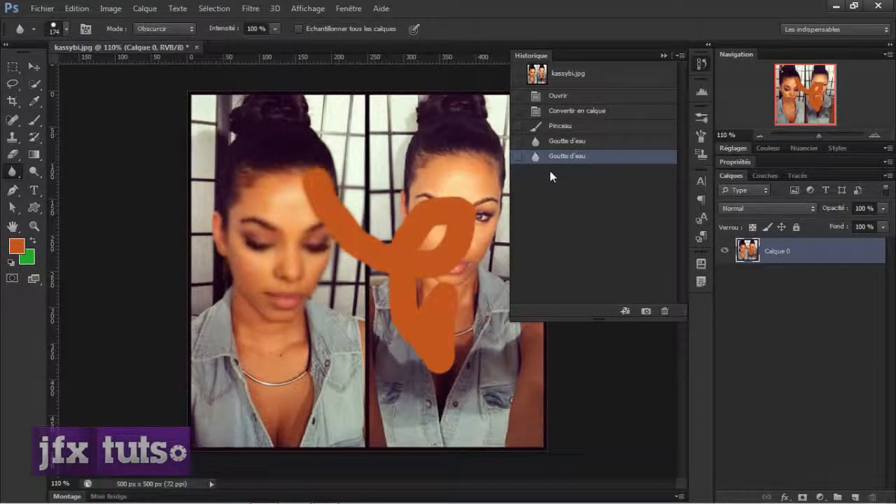
# Delete both blur states from the document's history
pyautogui.click(34, 66)
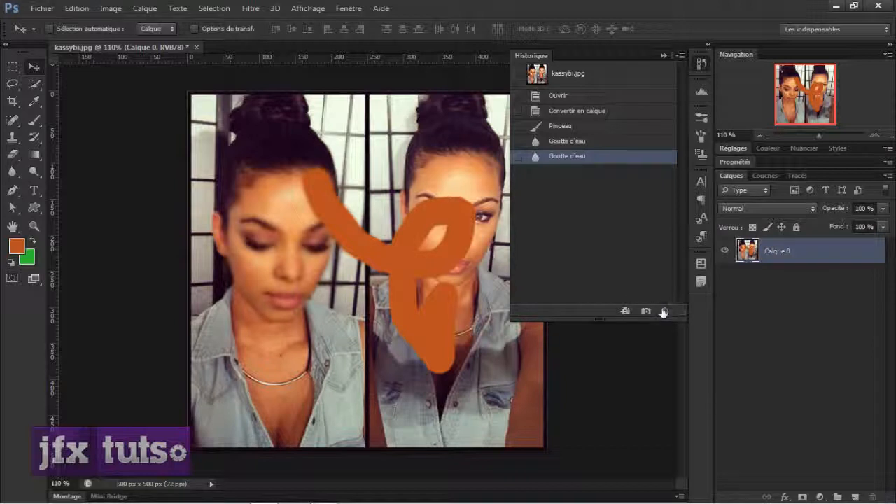
pyautogui.click(539, 78)
pyautogui.click(566, 156)
pyautogui.click(665, 311)
pyautogui.click(414, 202)
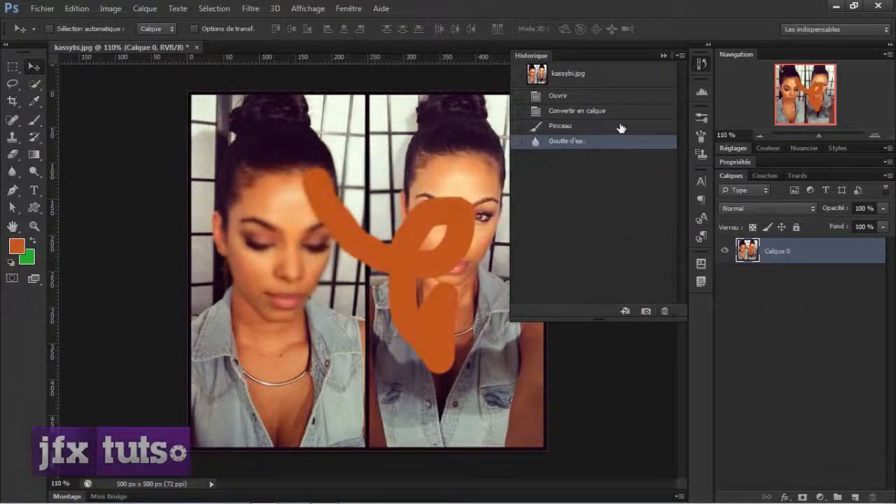
pyautogui.click(664, 311)
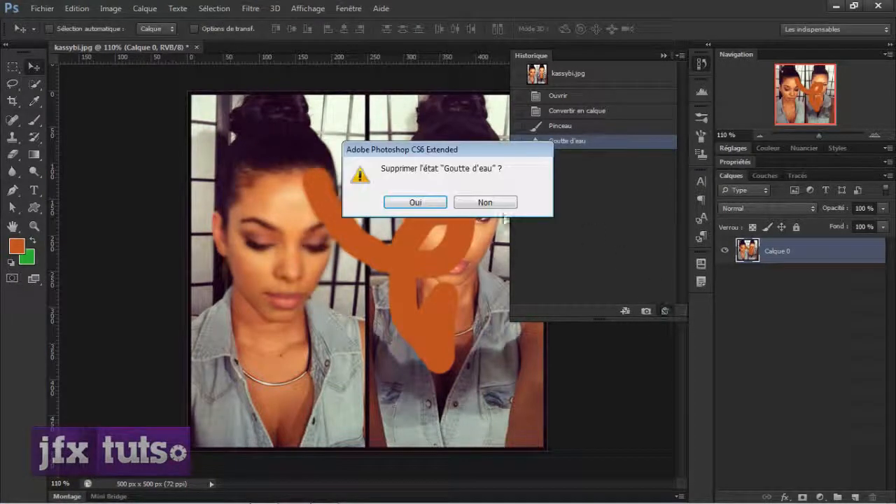
pyautogui.click(434, 203)
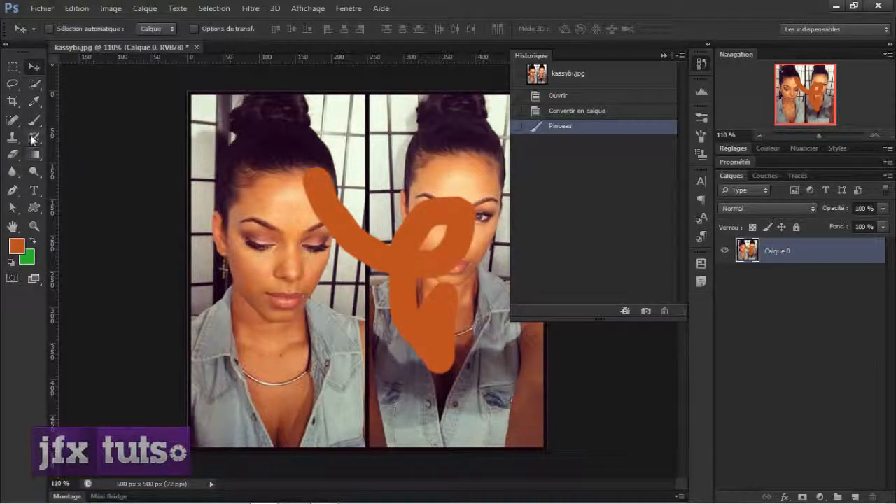
# Compare the original snapshot with the painted state and erase part of the orange stroke over the right portrait's face using the History Brush
pyautogui.press('y')
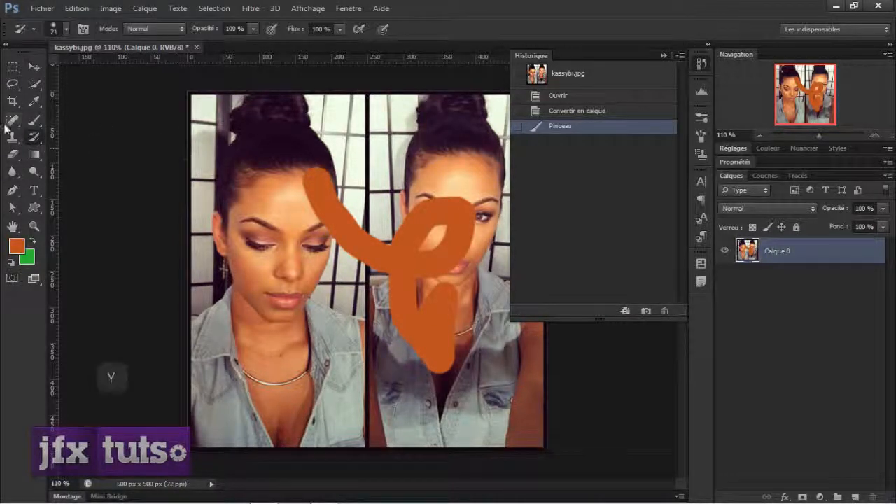
pyautogui.click(36, 138)
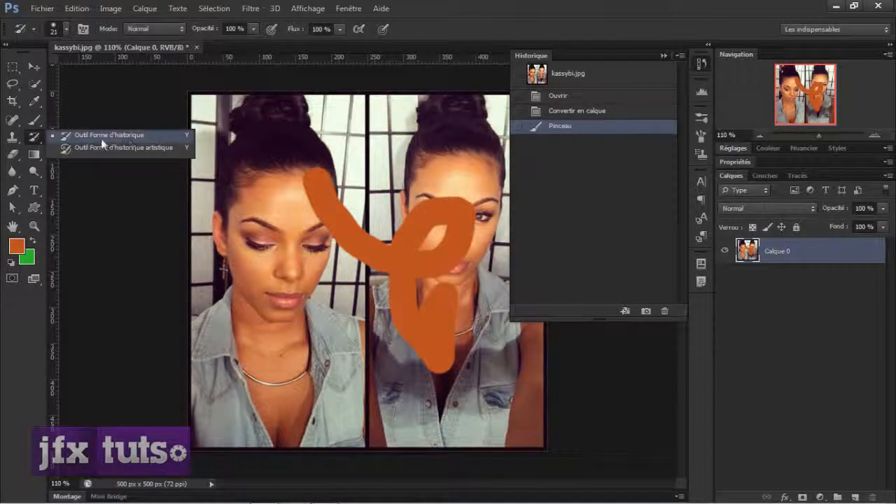
pyautogui.click(127, 135)
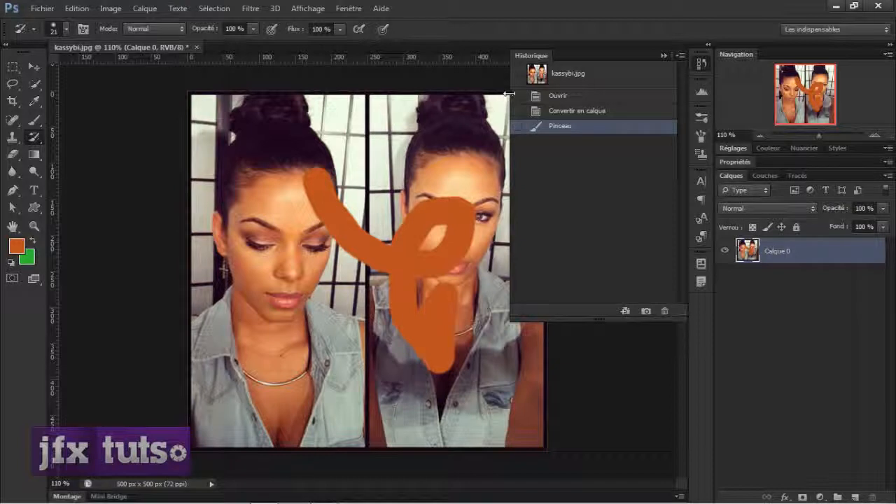
pyautogui.click(536, 74)
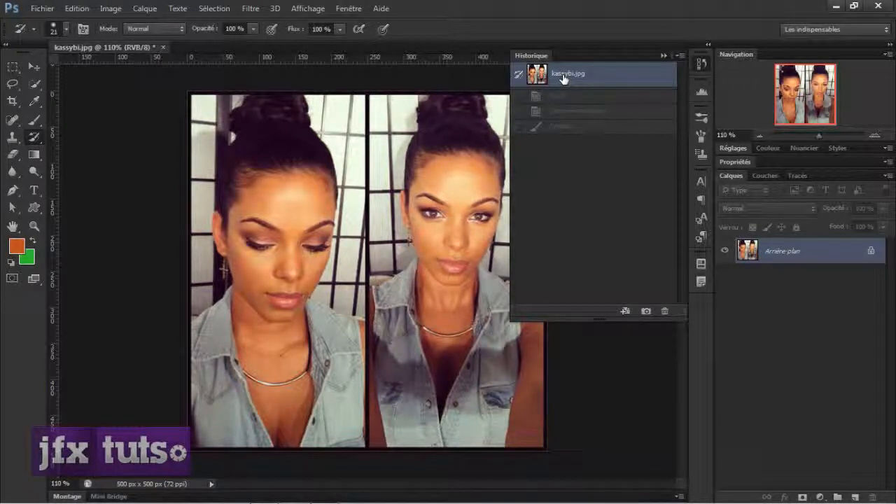
pyautogui.click(559, 132)
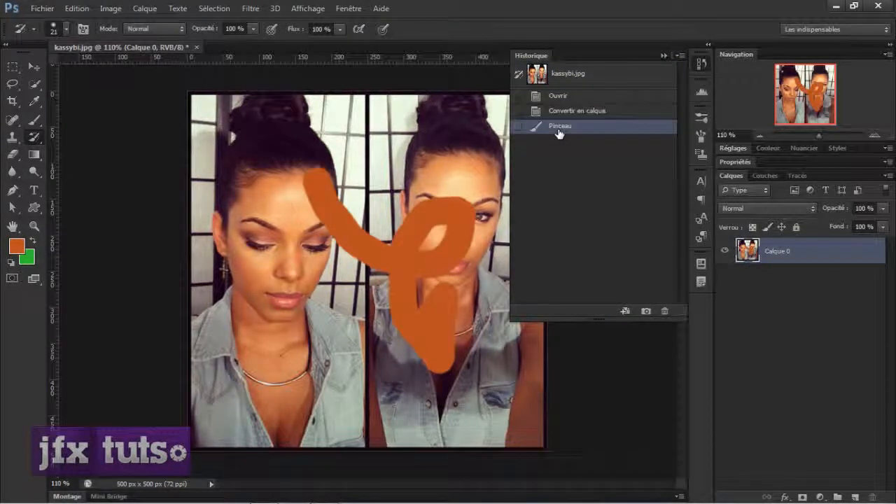
pyautogui.moveTo(428, 213)
pyautogui.mouseDown()
pyautogui.moveTo(424, 232)
pyautogui.moveTo(436, 230)
pyautogui.mouseUp()
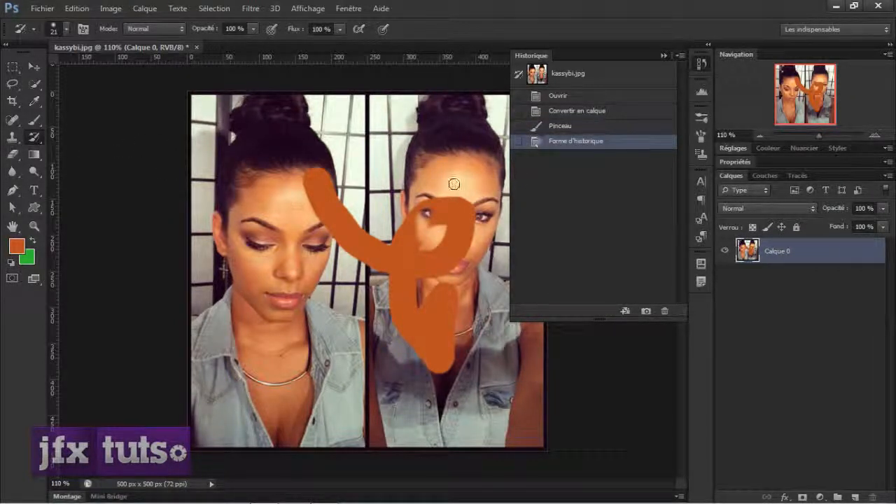
# Erase more of the orange stroke over both portraits with the History Brush and take a new snapshot of the document
pyautogui.moveTo(443, 198)
pyautogui.mouseDown()
pyautogui.moveTo(454, 229)
pyautogui.moveTo(453, 276)
pyautogui.moveTo(327, 210)
pyautogui.moveTo(340, 238)
pyautogui.moveTo(425, 237)
pyautogui.moveTo(452, 274)
pyautogui.mouseUp()
pyautogui.moveTo(431, 304)
pyautogui.mouseDown()
pyautogui.moveTo(409, 308)
pyautogui.moveTo(410, 290)
pyautogui.moveTo(411, 306)
pyautogui.mouseUp()
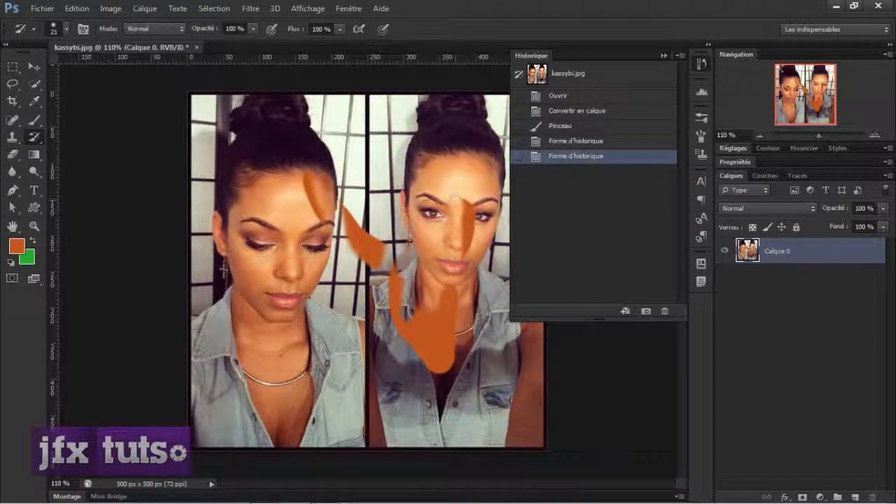
pyautogui.click(646, 312)
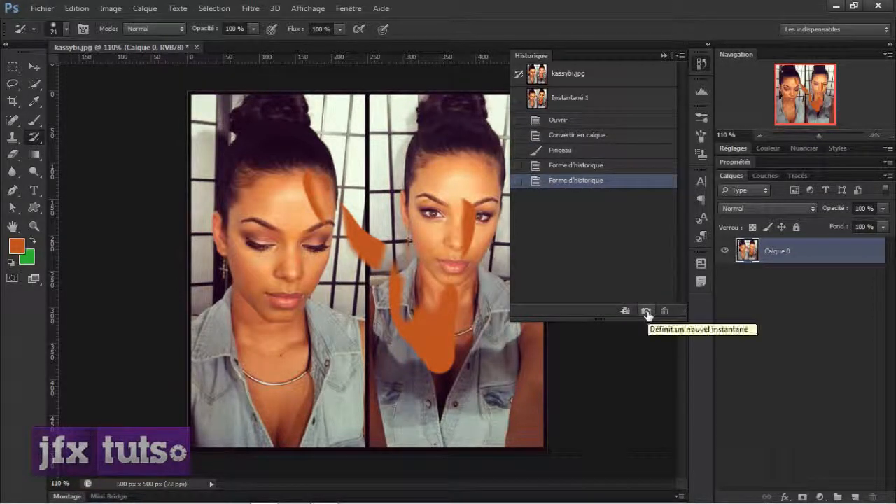
# Compare the Instantané 1 snapshot with the original kassybi.jpg snapshot
pyautogui.click(560, 100)
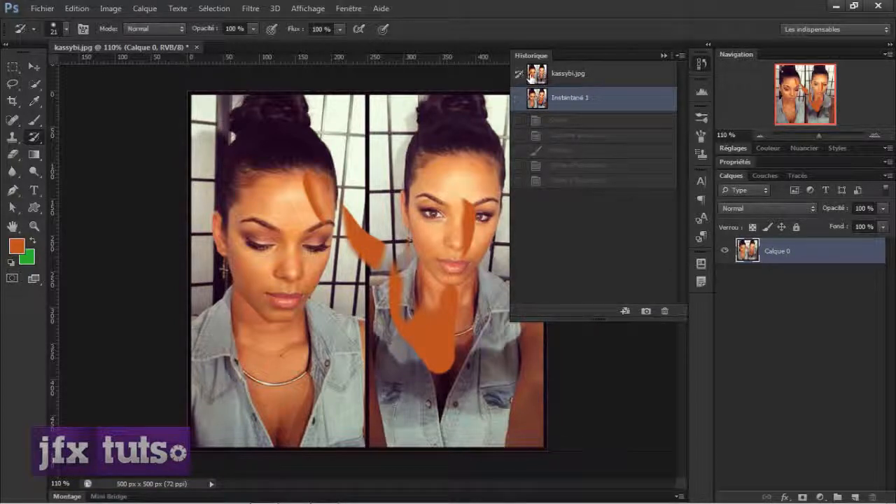
pyautogui.click(560, 77)
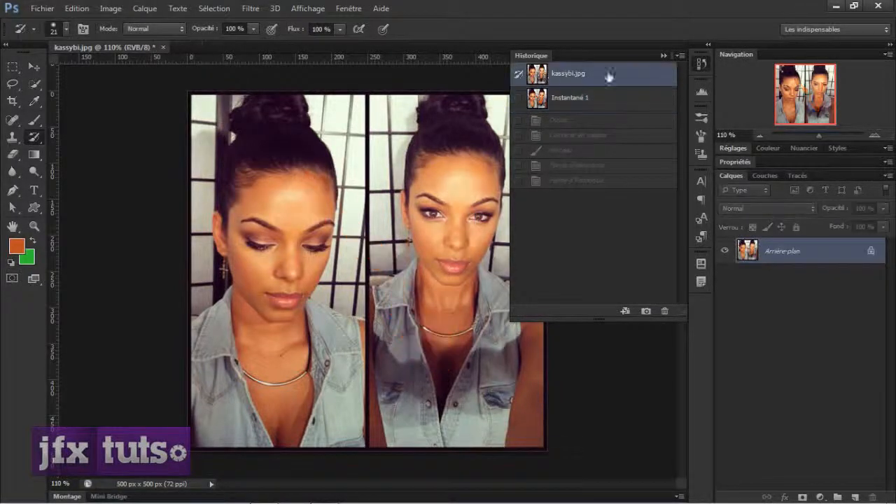
pyautogui.click(560, 100)
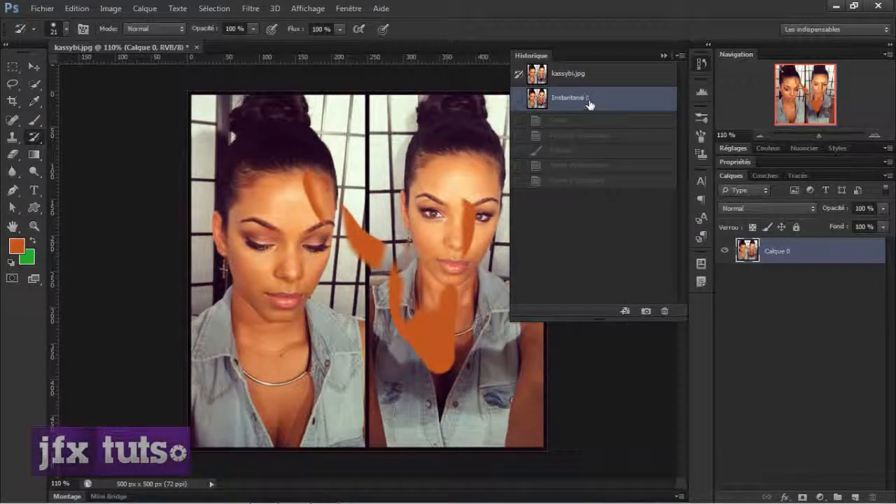
# Delete the Instantané 1 snapshot, compare the last two History Brush states and return to the latest one
pyautogui.click(665, 312)
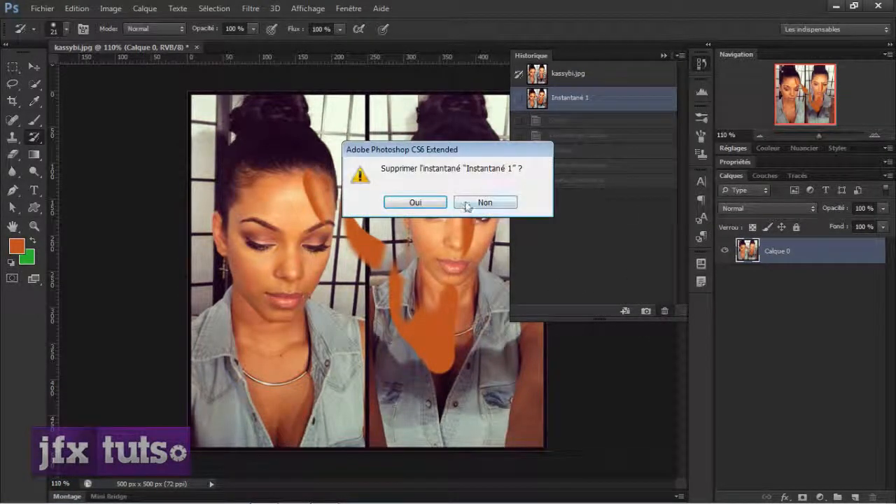
pyautogui.click(433, 206)
pyautogui.click(605, 142)
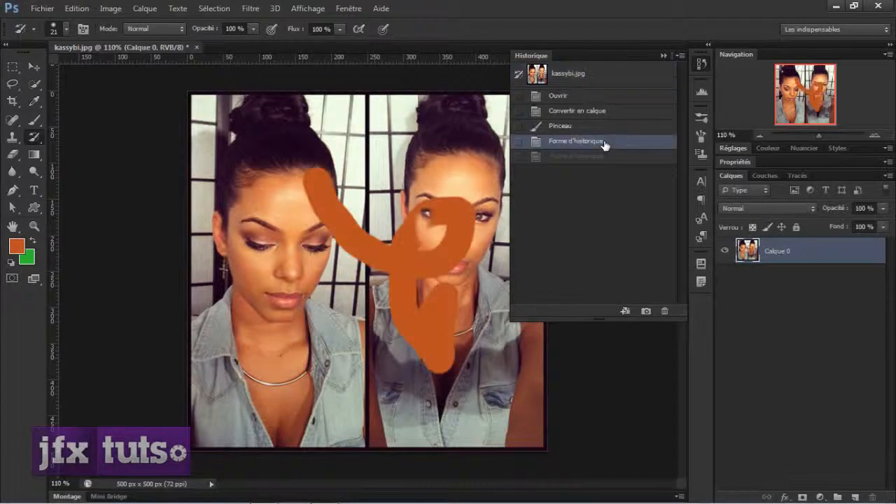
pyautogui.click(536, 157)
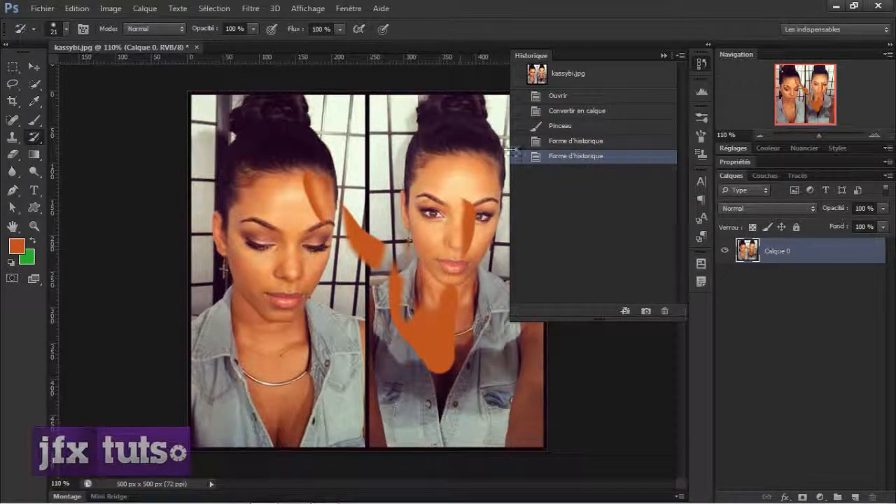
# Paint a new zigzag orange stroke from the left portrait's face down across both shirts using the 39 px Brush
pyautogui.click(34, 66)
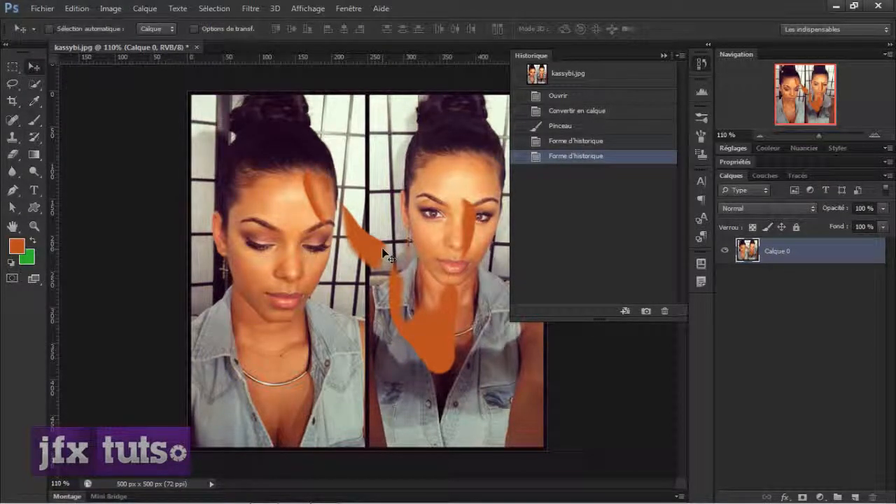
pyautogui.click(32, 138)
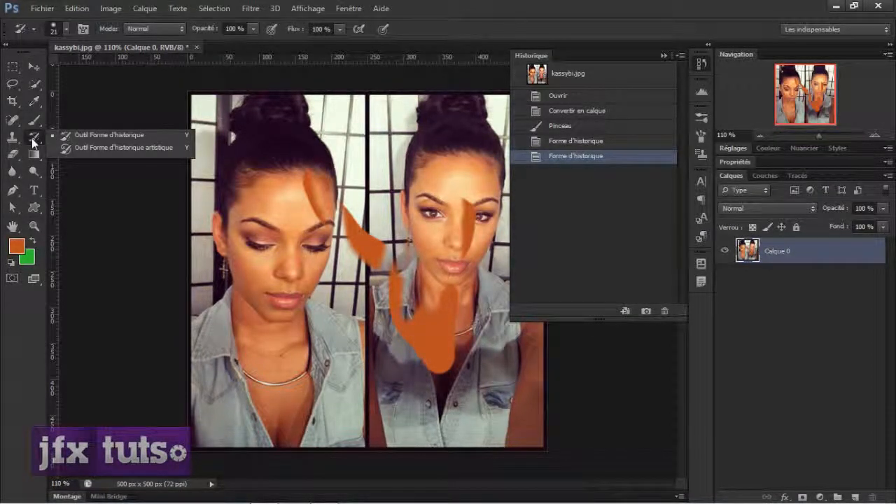
pyautogui.click(34, 120)
pyautogui.moveTo(341, 239)
pyautogui.mouseDown()
pyautogui.moveTo(251, 295)
pyautogui.moveTo(345, 355)
pyautogui.moveTo(371, 418)
pyautogui.moveTo(435, 345)
pyautogui.mouseUp()
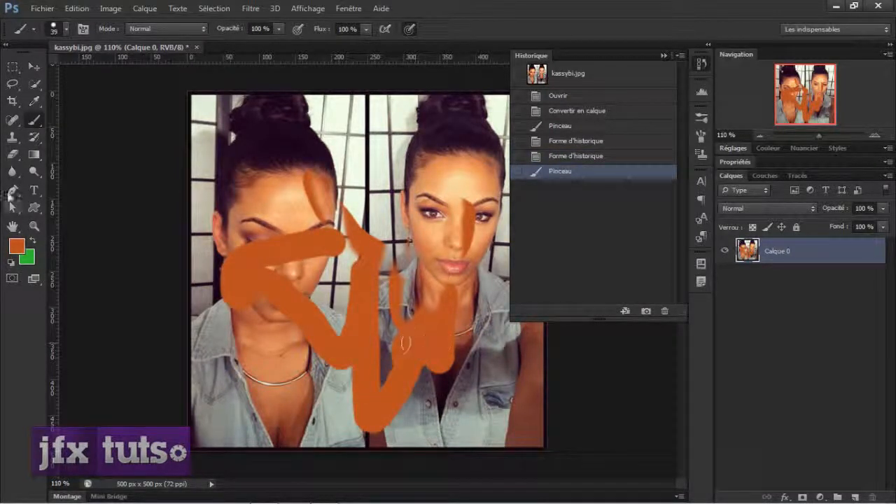
# Set the first Forme d'historique state as the History Brush source and paint its orange stroke back over the right portrait's face
pyautogui.click(31, 138)
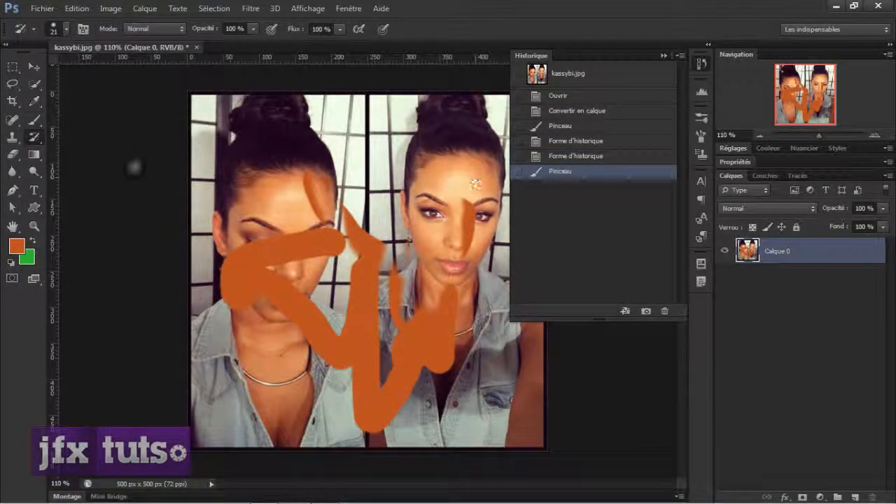
pyautogui.click(520, 143)
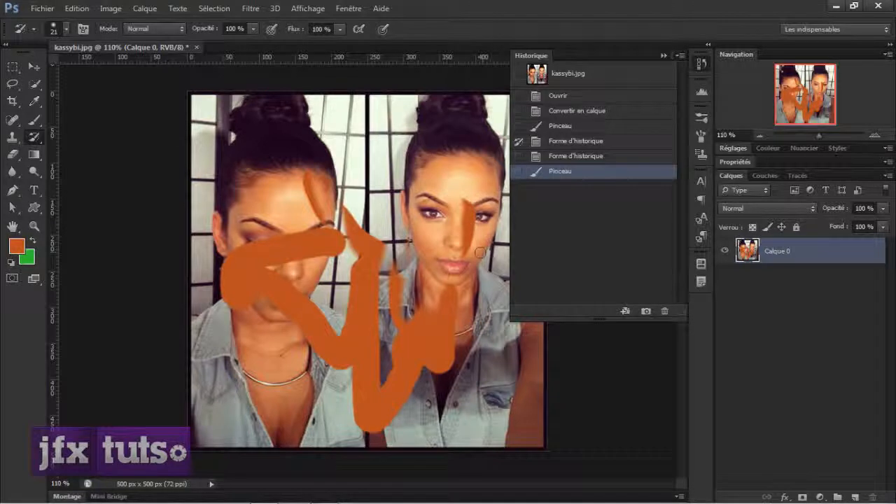
pyautogui.click(555, 143)
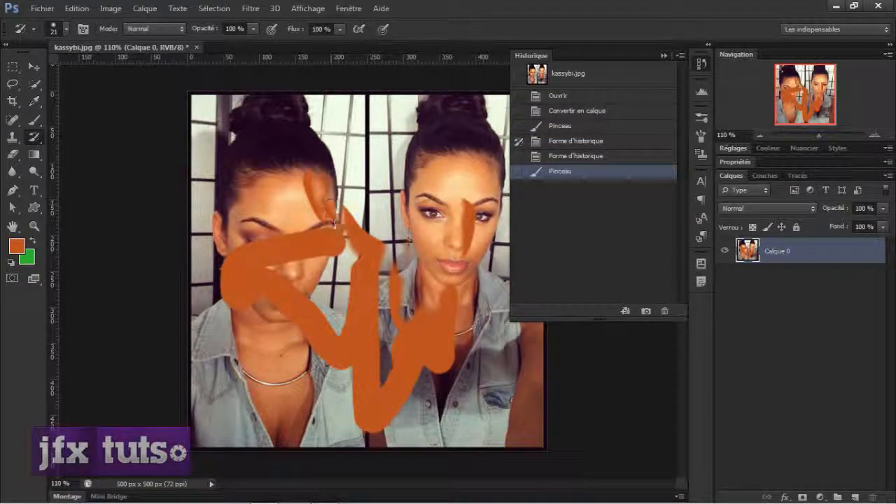
pyautogui.click(346, 230)
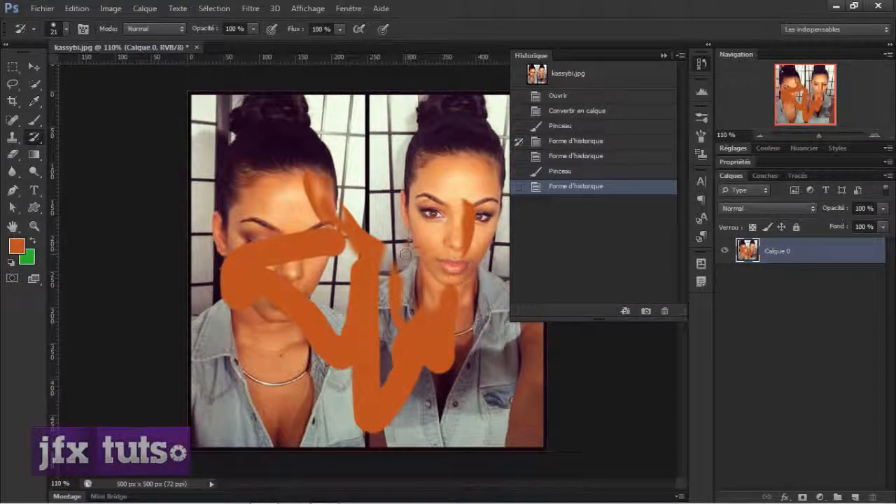
pyautogui.moveTo(405, 253)
pyautogui.mouseDown()
pyautogui.moveTo(440, 220)
pyautogui.moveTo(459, 241)
pyautogui.moveTo(443, 230)
pyautogui.moveTo(440, 245)
pyautogui.moveTo(423, 229)
pyautogui.moveTo(455, 199)
pyautogui.moveTo(434, 228)
pyautogui.mouseUp()
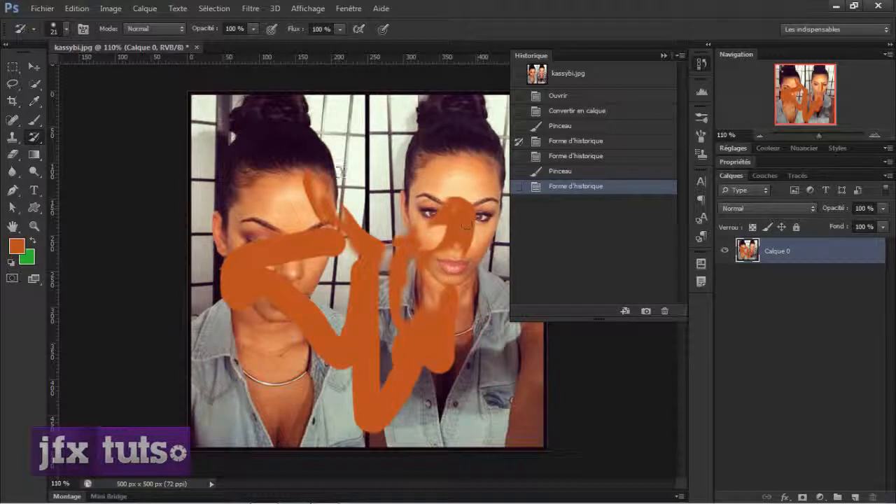
# Paint with the History Brush over the zigzag stroke on both portraits to restore the chosen source state beneath it
pyautogui.moveTo(341, 172)
pyautogui.mouseDown()
pyautogui.moveTo(346, 241)
pyautogui.moveTo(322, 272)
pyautogui.mouseUp()
pyautogui.moveTo(277, 245)
pyautogui.mouseDown()
pyautogui.moveTo(264, 277)
pyautogui.moveTo(308, 329)
pyautogui.moveTo(280, 301)
pyautogui.moveTo(360, 336)
pyautogui.moveTo(364, 364)
pyautogui.mouseUp()
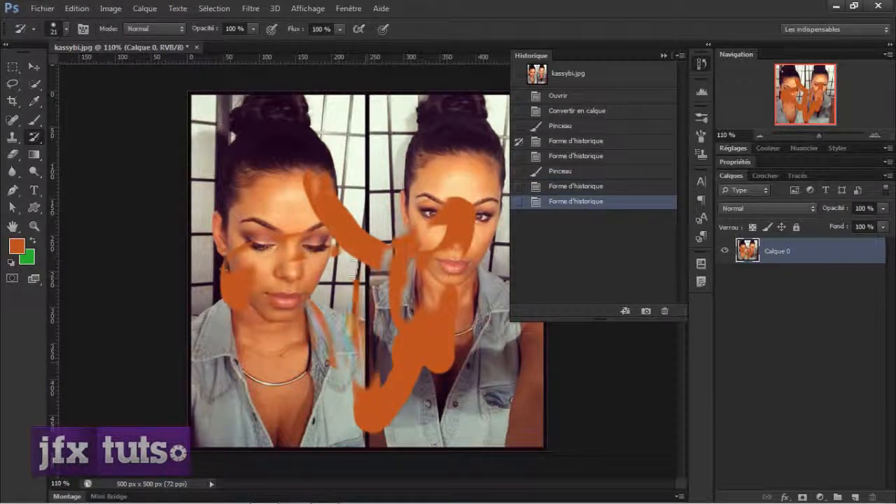
pyautogui.moveTo(354, 269)
pyautogui.mouseDown()
pyautogui.moveTo(407, 383)
pyautogui.moveTo(397, 371)
pyautogui.moveTo(375, 373)
pyautogui.moveTo(374, 311)
pyautogui.moveTo(356, 289)
pyautogui.moveTo(447, 288)
pyautogui.moveTo(396, 296)
pyautogui.mouseUp()
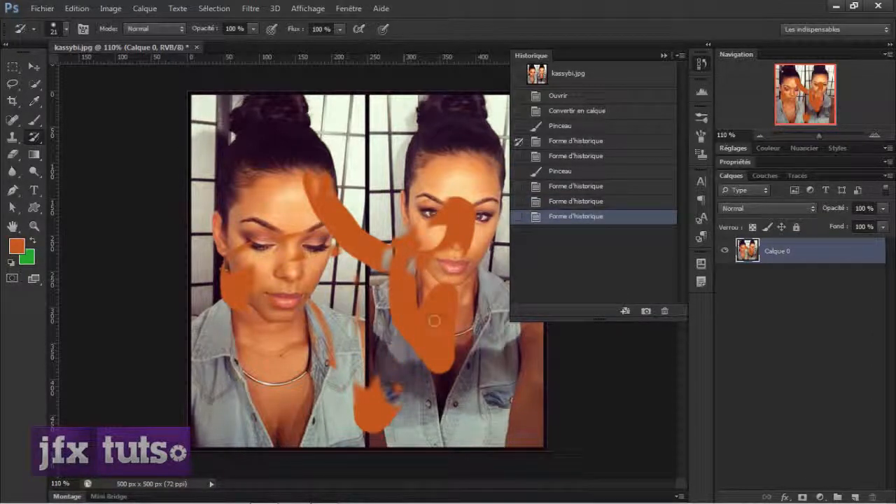
pyautogui.moveTo(434, 321); pyautogui.dragTo(433, 324)
pyautogui.moveTo(393, 392)
pyautogui.mouseDown()
pyautogui.moveTo(388, 379)
pyautogui.moveTo(398, 382)
pyautogui.moveTo(387, 383)
pyautogui.moveTo(381, 418)
pyautogui.moveTo(361, 420)
pyautogui.mouseUp()
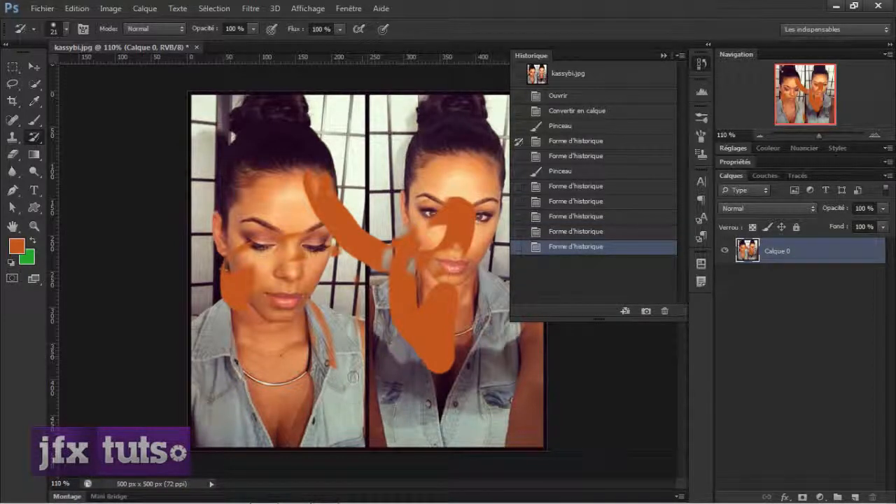
pyautogui.moveTo(339, 352); pyautogui.dragTo(322, 342)
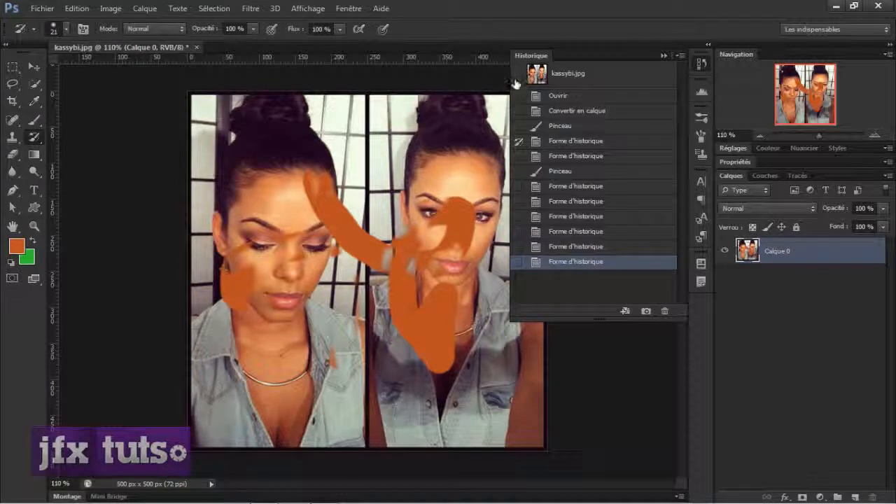
# Set the original kassybi.jpg snapshot as the History Brush source and erase most of the orange from the right portrait
pyautogui.click(519, 140)
pyautogui.moveTo(452, 215)
pyautogui.mouseDown()
pyautogui.moveTo(476, 233)
pyautogui.moveTo(397, 266)
pyautogui.moveTo(289, 134)
pyautogui.moveTo(365, 256)
pyautogui.moveTo(316, 196)
pyautogui.moveTo(376, 263)
pyautogui.moveTo(462, 210)
pyautogui.moveTo(469, 279)
pyautogui.moveTo(427, 330)
pyautogui.moveTo(443, 329)
pyautogui.moveTo(444, 361)
pyautogui.mouseUp()
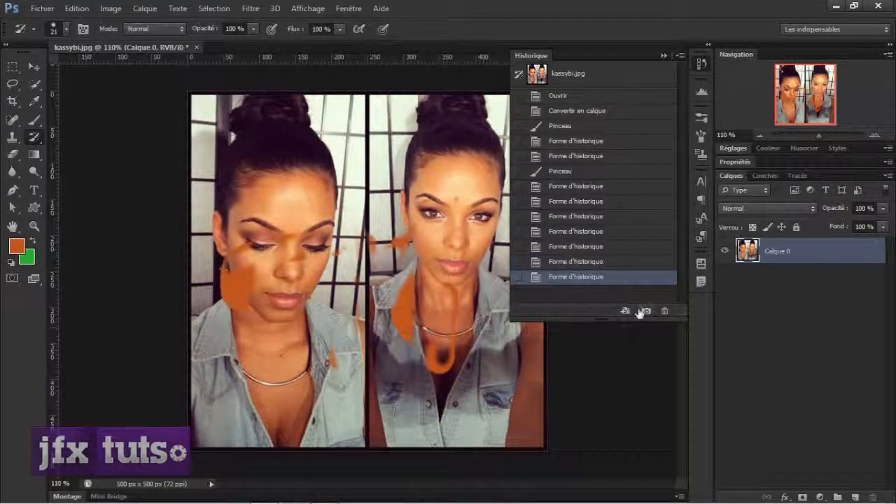
# Take a new snapshot, set it as the History Brush source and dab over the right portrait's forehead and chin
pyautogui.click(642, 312)
pyautogui.click(519, 98)
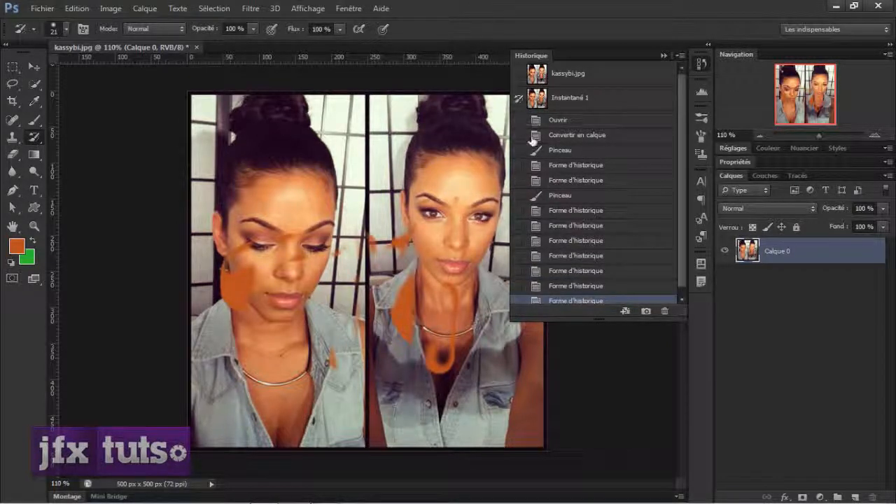
pyautogui.moveTo(456, 193); pyautogui.dragTo(461, 211)
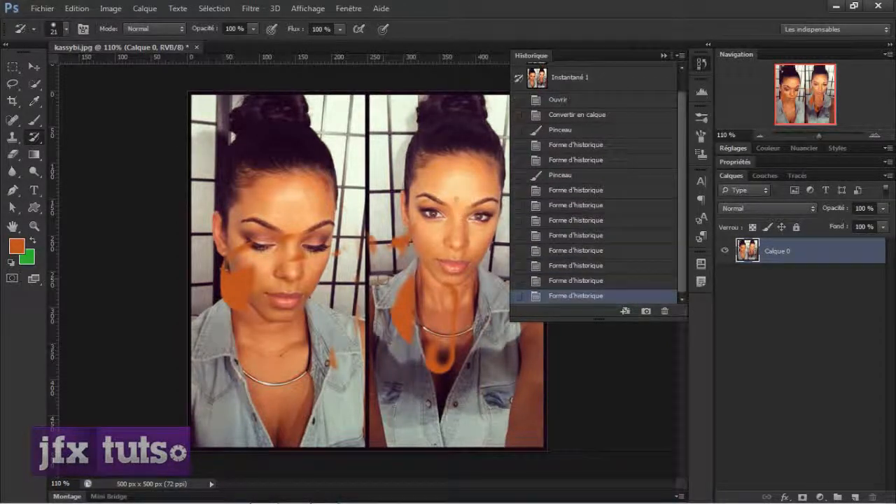
pyautogui.moveTo(456, 274); pyautogui.dragTo(457, 276)
# Go back to an earlier Forme d'historique state and paint the Instantané 1 content over both portraits with the History Brush
pyautogui.click(544, 237)
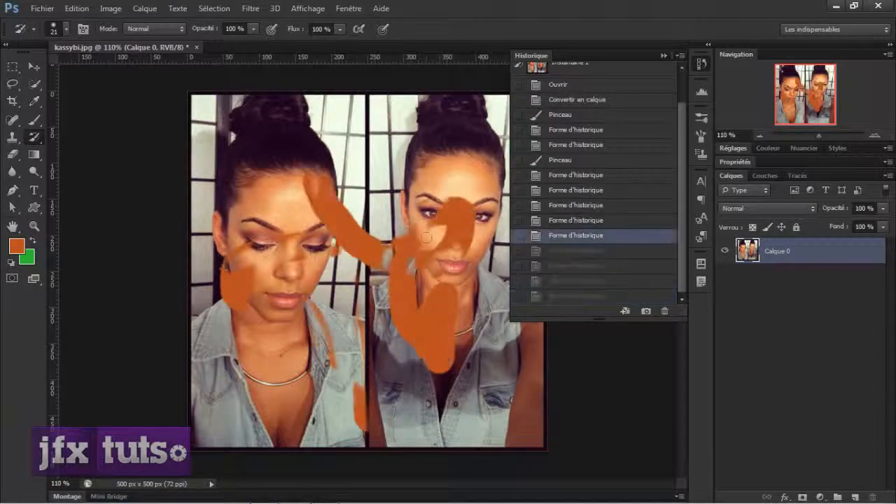
pyautogui.moveTo(428, 233)
pyautogui.mouseDown()
pyautogui.moveTo(463, 216)
pyautogui.moveTo(356, 204)
pyautogui.moveTo(440, 239)
pyautogui.mouseUp()
pyautogui.scroll(3, 676, 161)
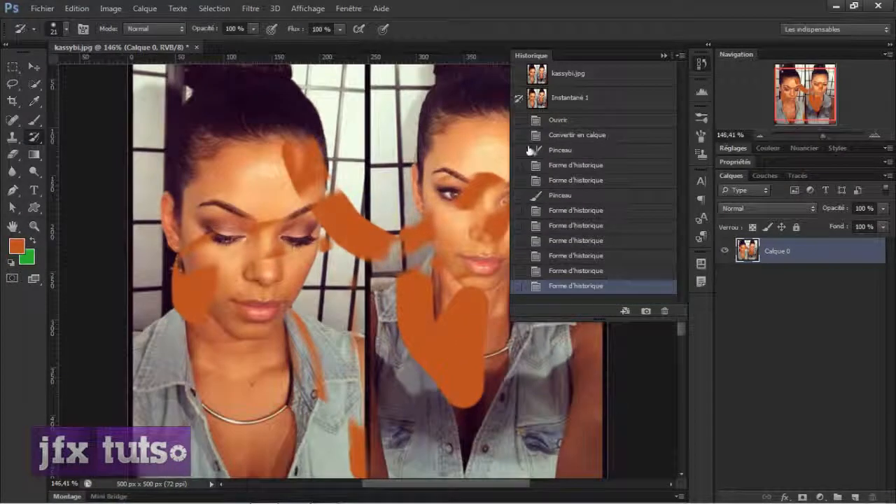
pyautogui.moveTo(476, 196)
pyautogui.mouseDown()
pyautogui.moveTo(406, 300)
pyautogui.moveTo(429, 231)
pyautogui.moveTo(415, 275)
pyautogui.moveTo(398, 247)
pyautogui.moveTo(333, 235)
pyautogui.moveTo(343, 217)
pyautogui.moveTo(294, 160)
pyautogui.moveTo(269, 159)
pyautogui.mouseUp()
pyautogui.moveTo(180, 283); pyautogui.dragTo(180, 284)
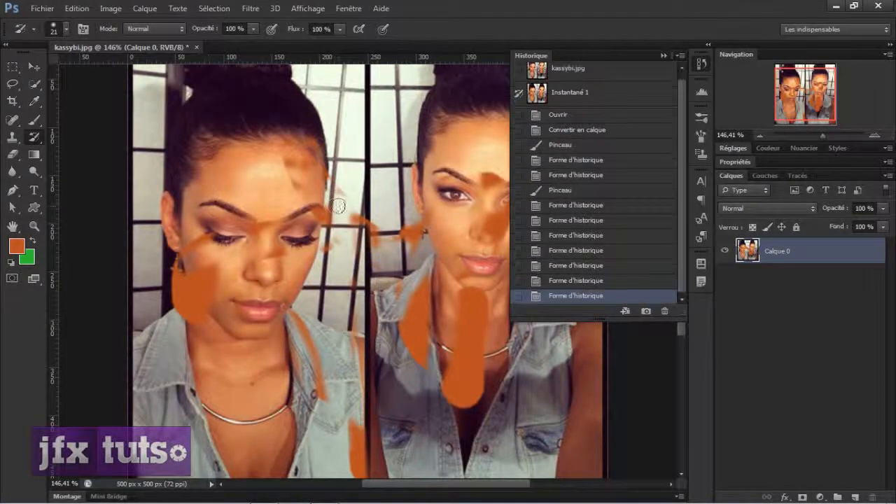
# Hide the document's history and check where the Historique display option is found
pyautogui.scroll(-6, 375, 243)
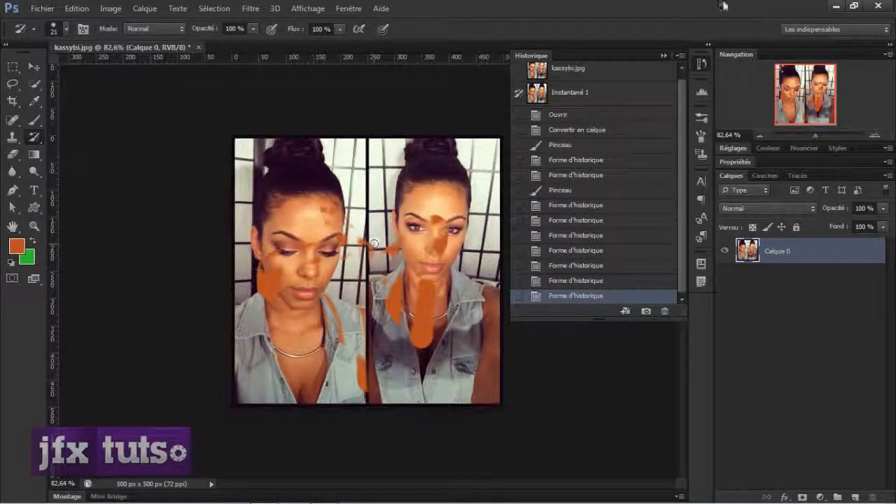
pyautogui.click(664, 55)
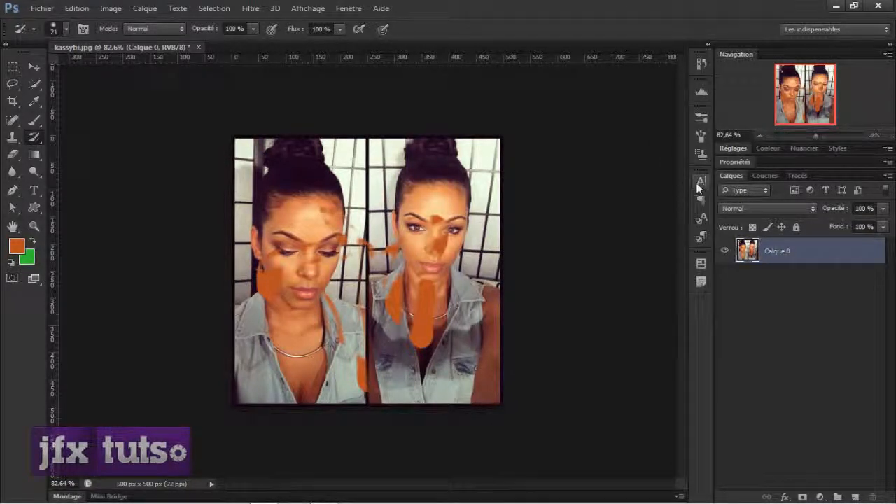
pyautogui.click(348, 8)
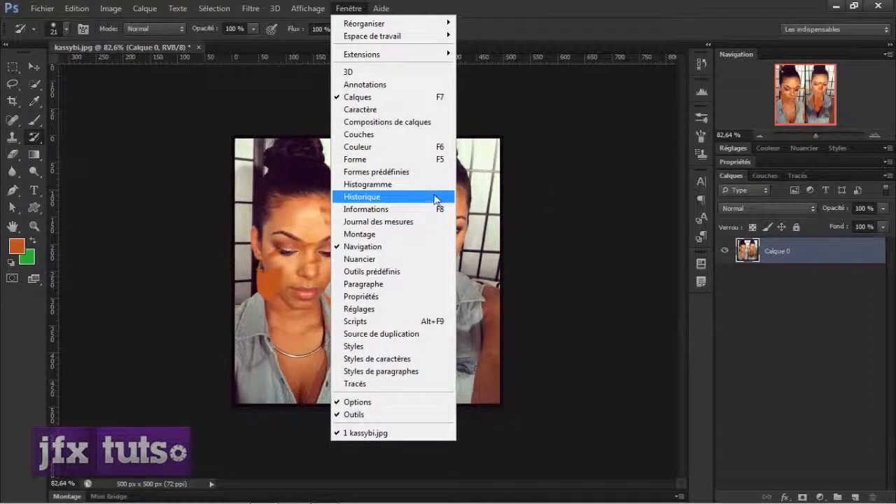
pyautogui.click(561, 15)
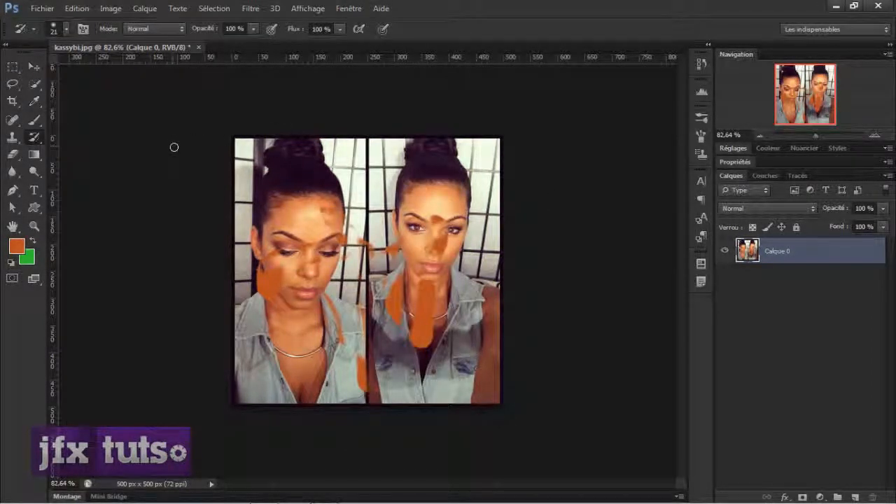